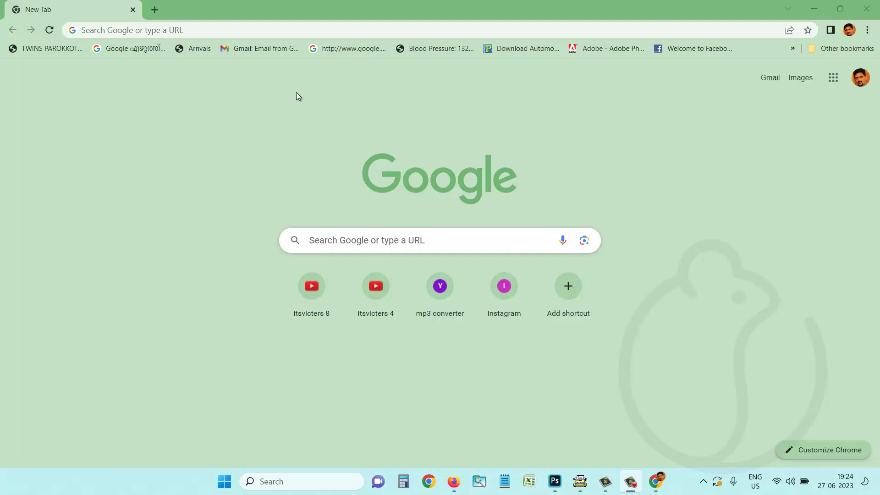
# - Load madhyamam.com from the address bar and scroll down to the Editor's Choice headlines
pyautogui.click(252, 28)
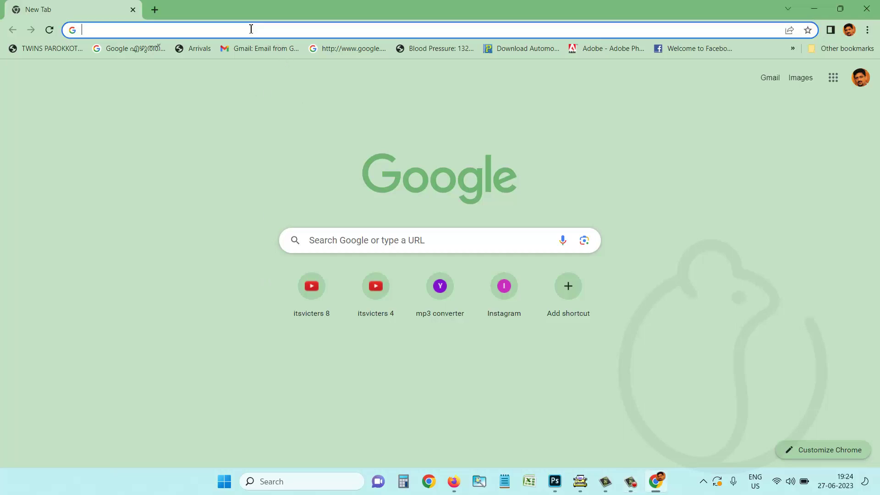
pyautogui.write('madhyam')
pyautogui.press('Return')
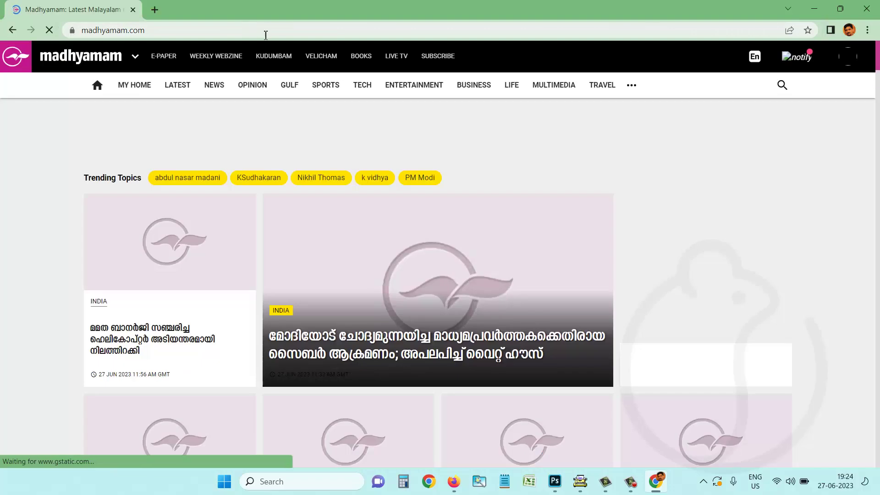
pyautogui.moveTo(290, 84)
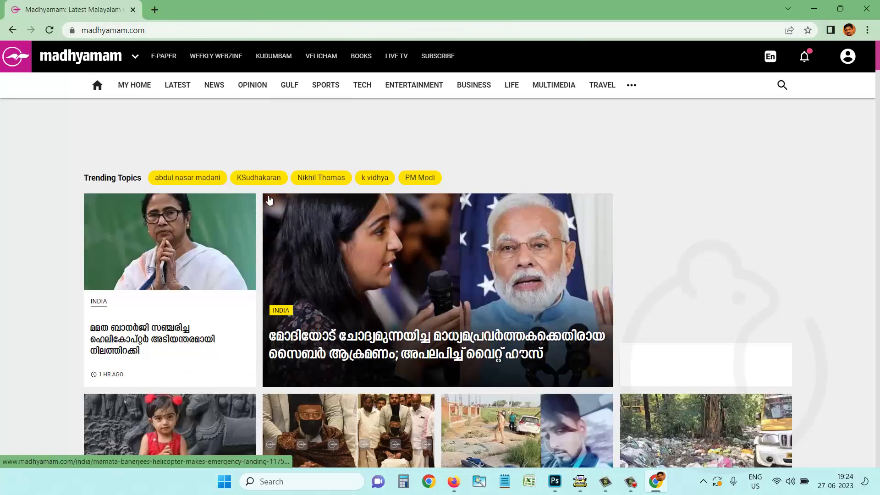
pyautogui.scroll(-15, 198, 293)
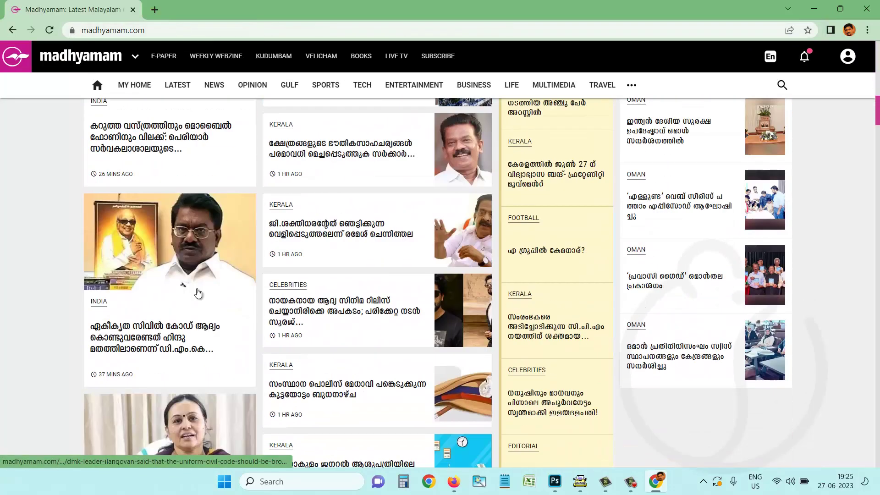
pyautogui.scroll(-5, 251, 247)
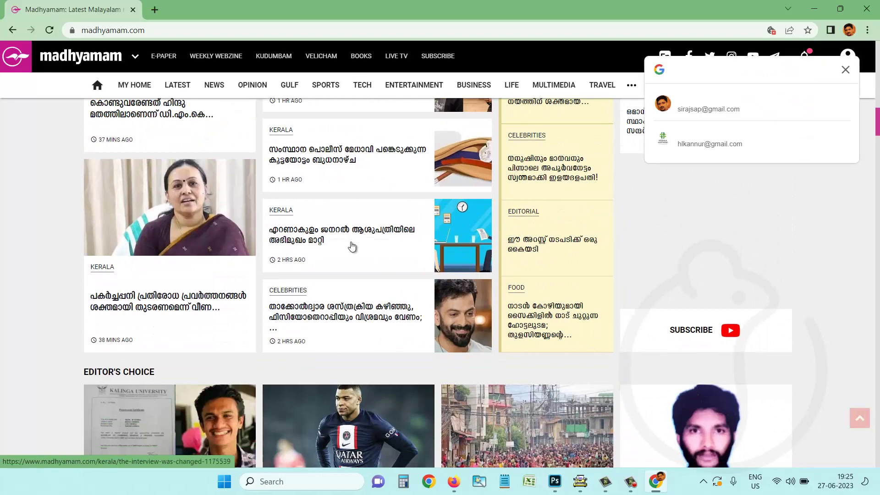
pyautogui.scroll(3, 260, 276)
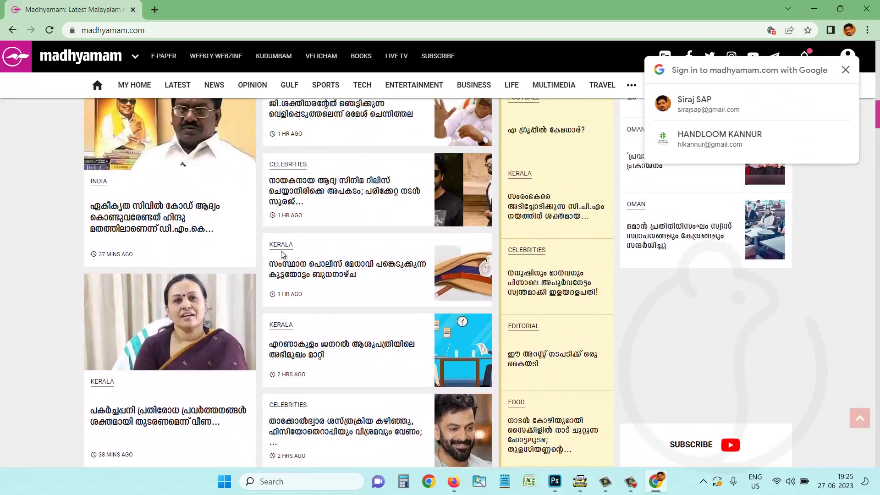
pyautogui.scroll(-3, 340, 208)
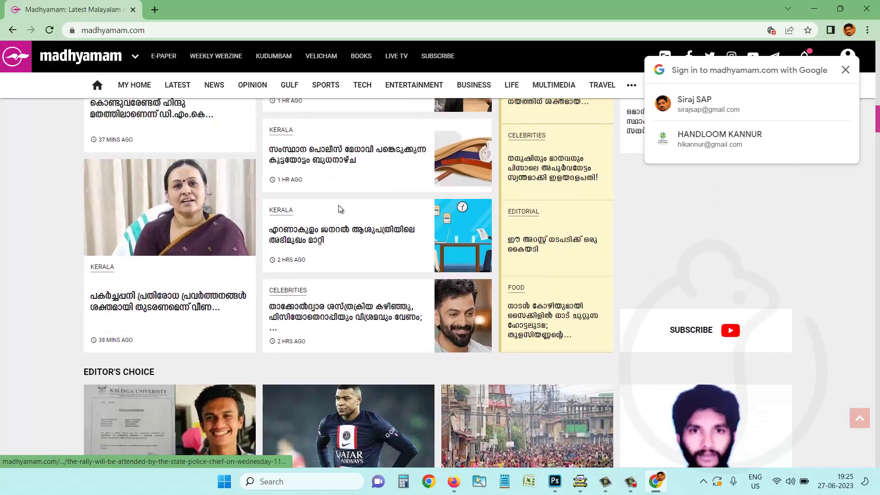
pyautogui.scroll(-6, 339, 209)
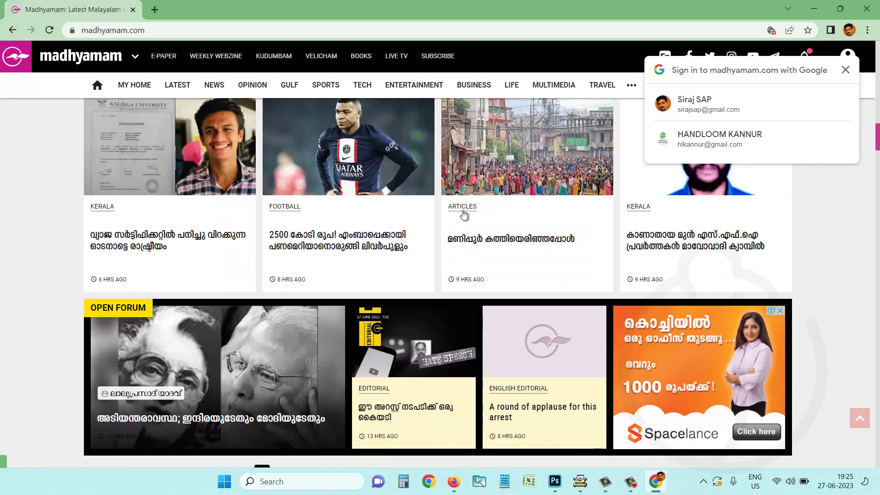
# - Open the Liverpool–Mbappe football article and scroll through it
pyautogui.click(363, 236)
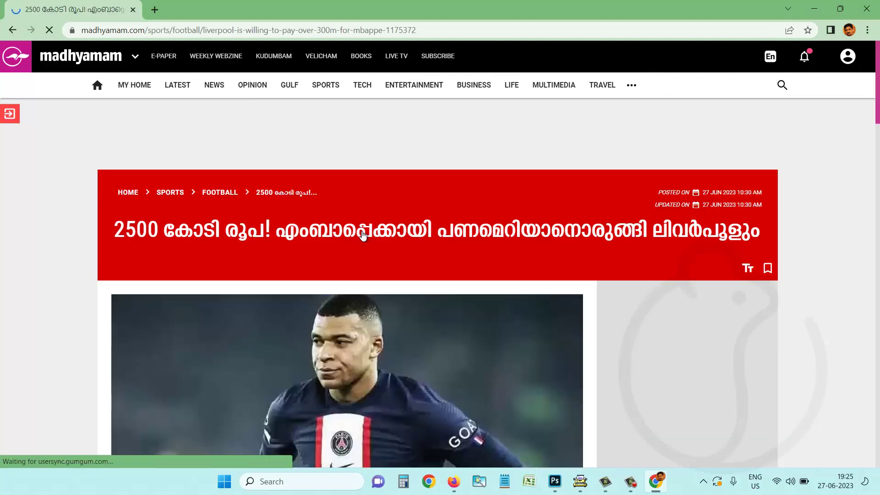
pyautogui.scroll(-6, 364, 226)
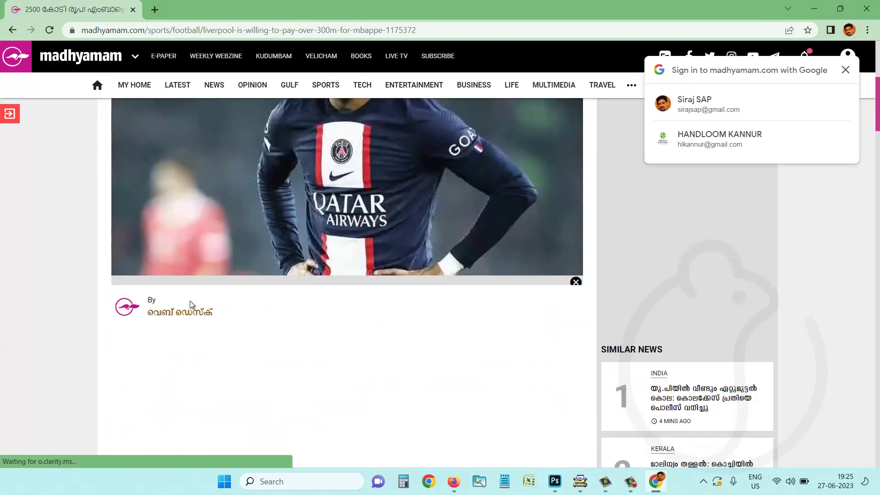
pyautogui.scroll(-3, 190, 301)
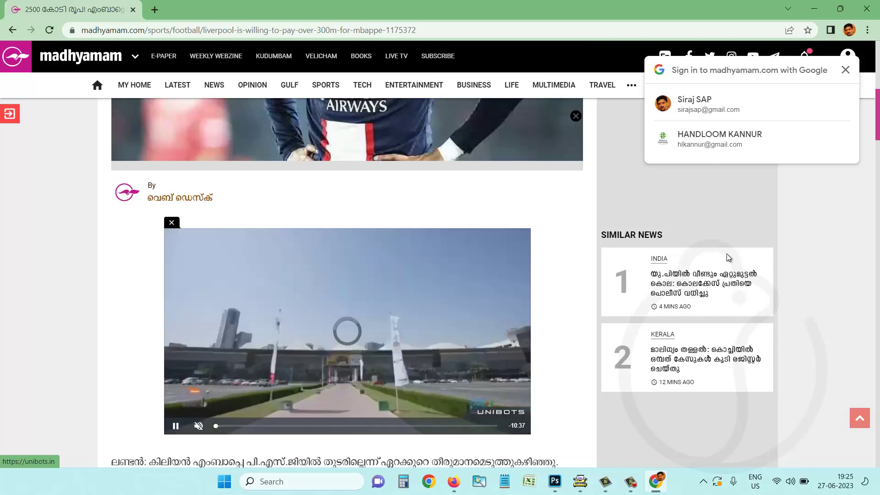
pyautogui.scroll(-10, 699, 338)
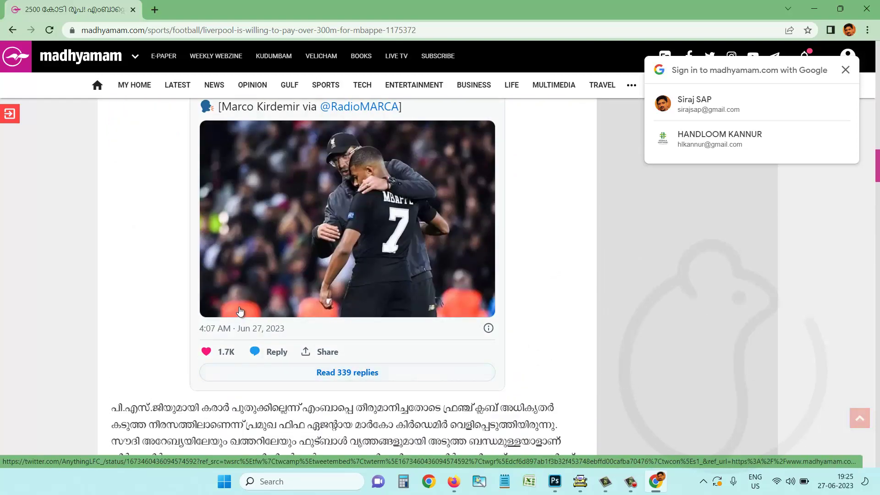
pyautogui.scroll(8, 235, 310)
pyautogui.scroll(2, 234, 229)
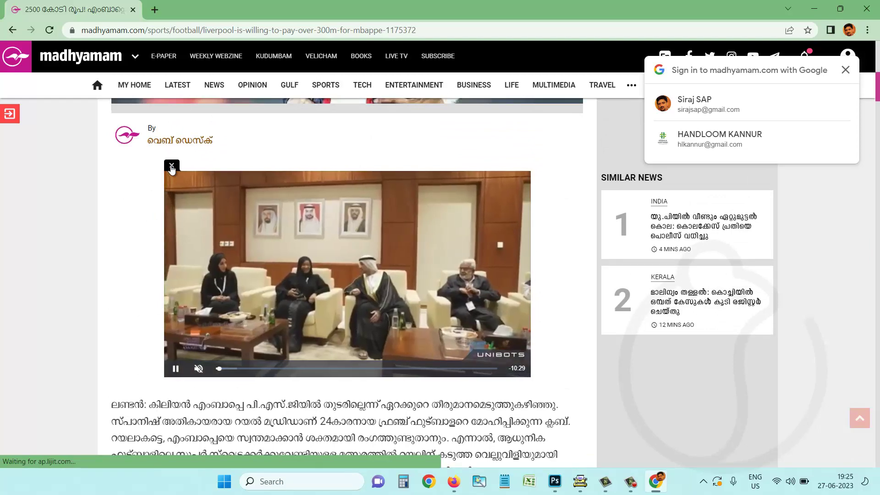
# - Close the autoplaying ad video and dismiss the Google sign-in prompt
pyautogui.click(171, 165)
pyautogui.scroll(4, 540, 240)
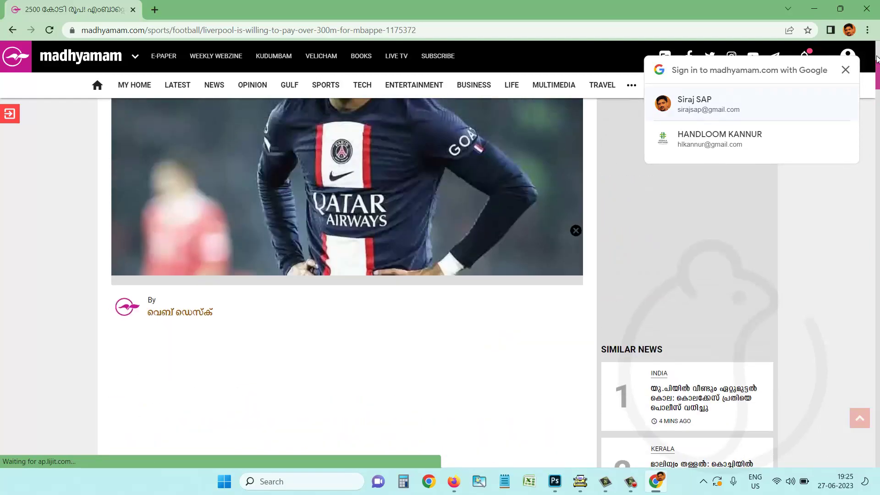
pyautogui.click(845, 70)
pyautogui.click(869, 30)
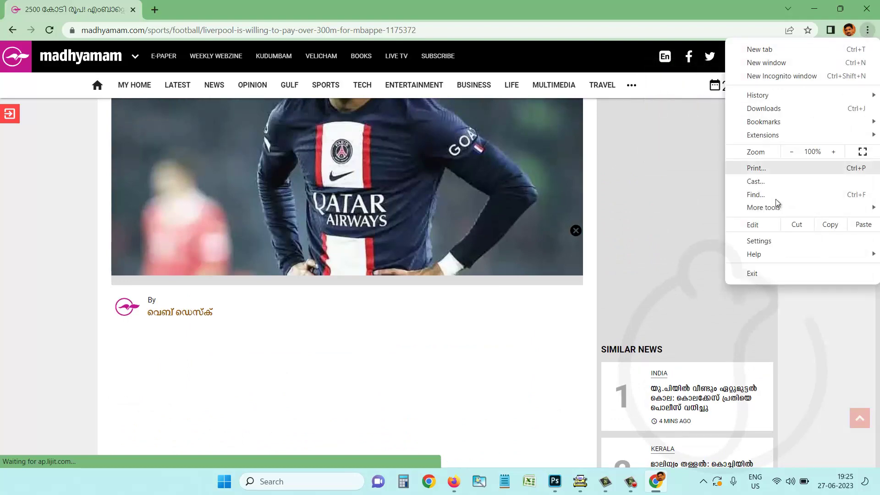
# - Reach Settings > Privacy and security > Site settings > JavaScript in a new tab
pyautogui.click(781, 239)
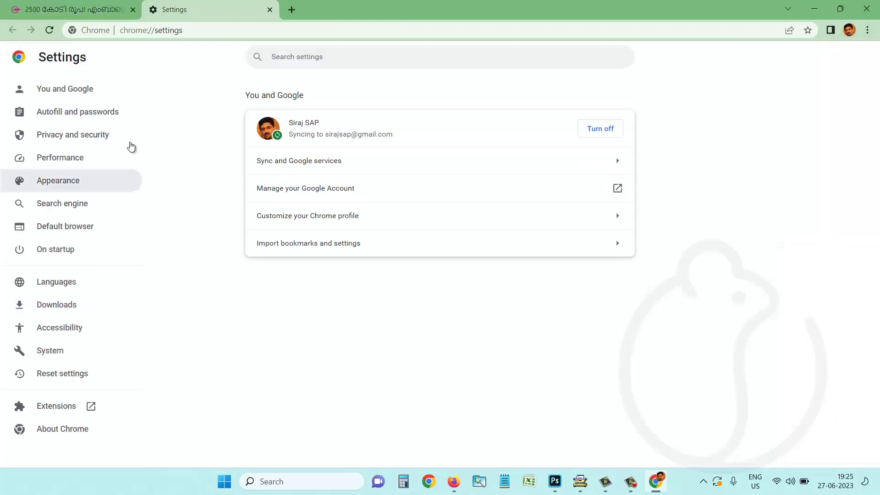
pyautogui.click(59, 142)
pyautogui.scroll(-3, 383, 320)
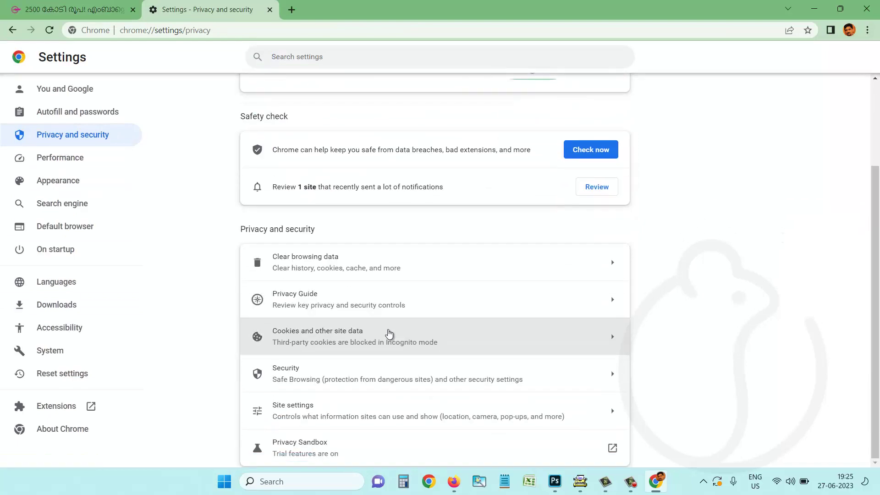
pyautogui.click(312, 414)
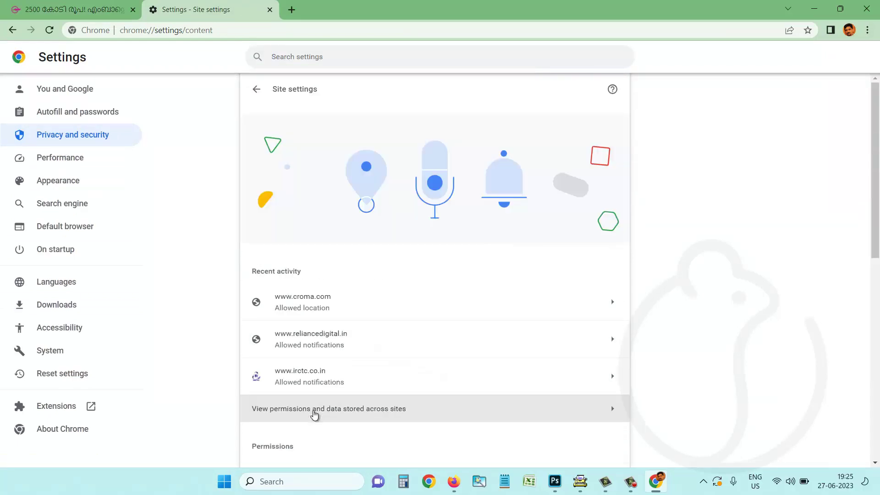
pyautogui.scroll(-3, 310, 344)
pyautogui.scroll(-6, 311, 342)
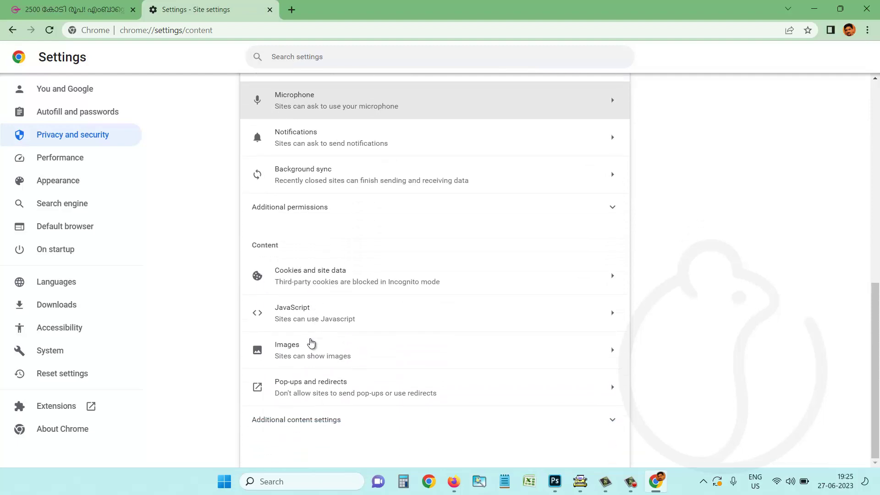
pyautogui.click(318, 315)
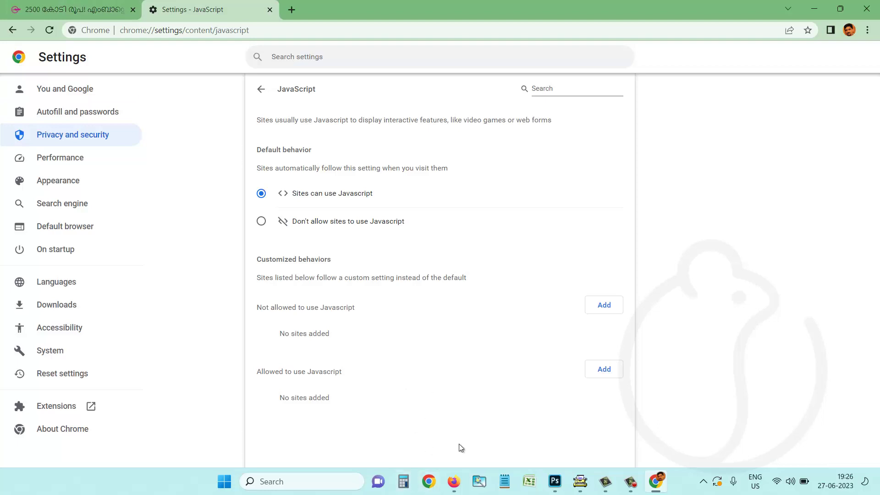
pyautogui.moveTo(453, 489)
pyautogui.click(98, 10)
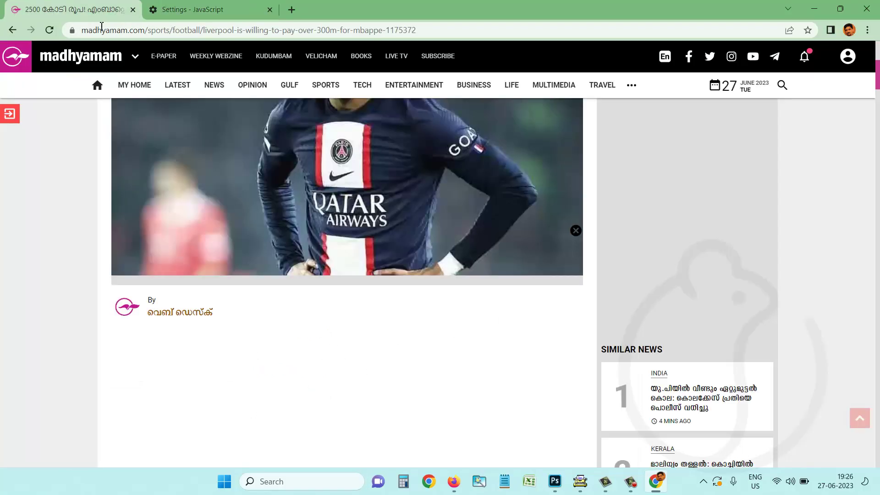
pyautogui.moveTo(143, 32); pyautogui.dragTo(70, 31)
pyautogui.rightClick(138, 35)
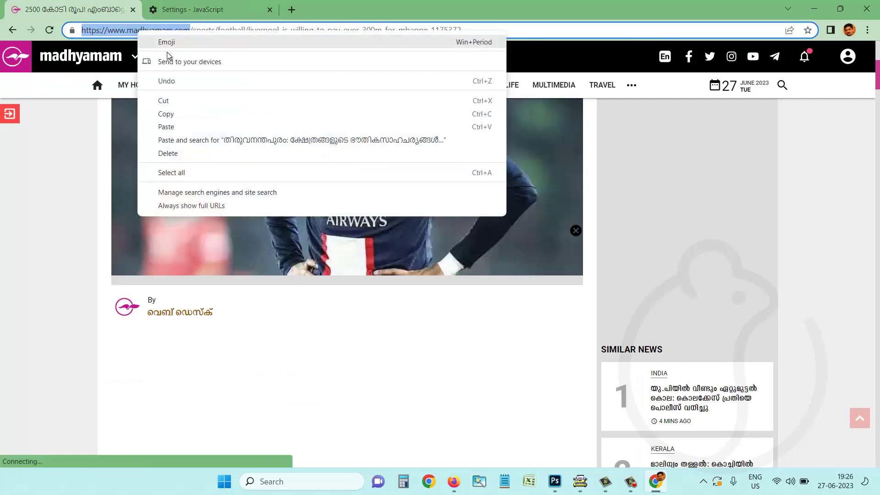
pyautogui.click(174, 114)
# - Paste the madhyamam.com address into the 'Not allowed to use JavaScript' list and add it
pyautogui.click(196, 7)
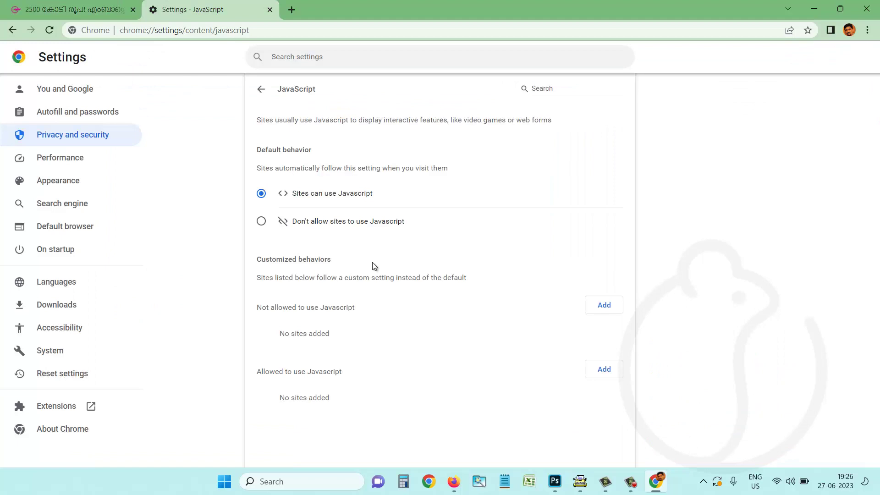
pyautogui.click(604, 306)
pyautogui.rightClick(342, 247)
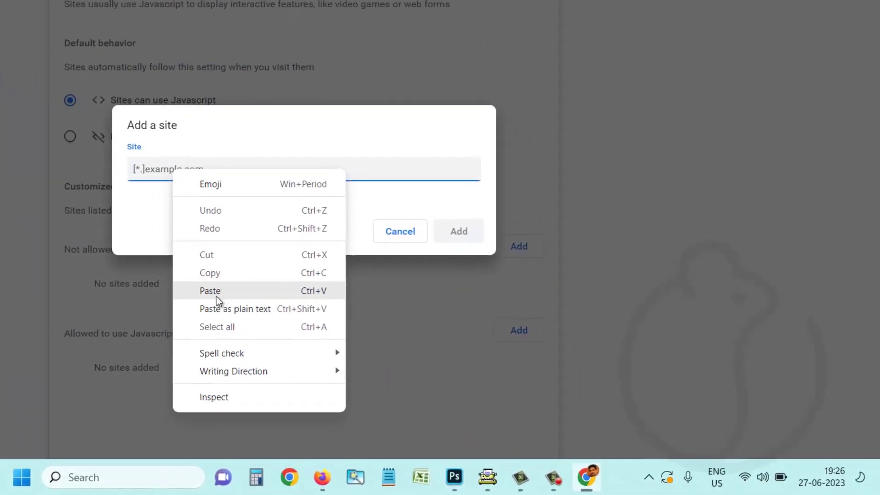
pyautogui.click(216, 290)
pyautogui.click(453, 236)
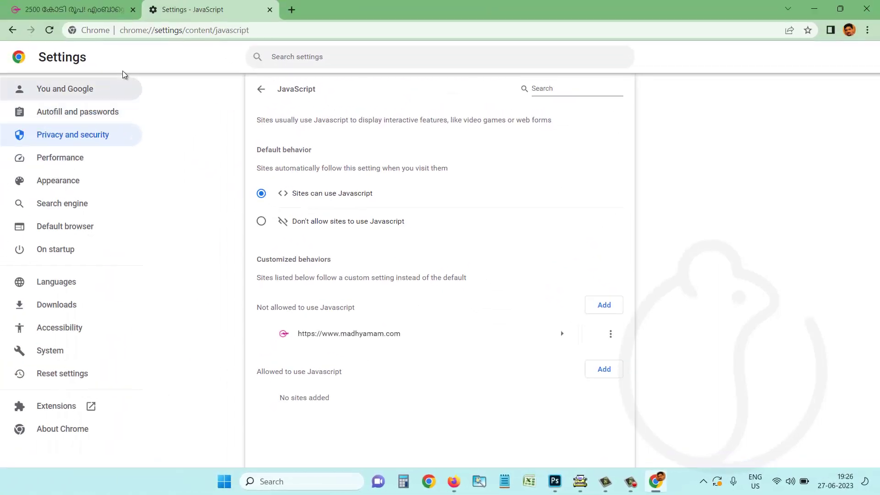
# - Return to the Mbappe article tab and scroll through it
pyautogui.click(96, 9)
pyautogui.scroll(-5, 703, 262)
pyautogui.scroll(10, 701, 369)
pyautogui.scroll(-8, 299, 348)
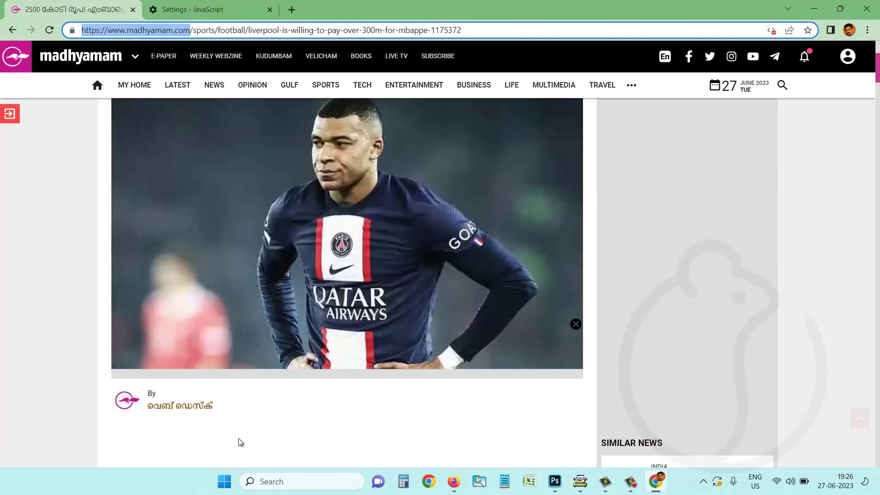
pyautogui.scroll(-20, 280, 340)
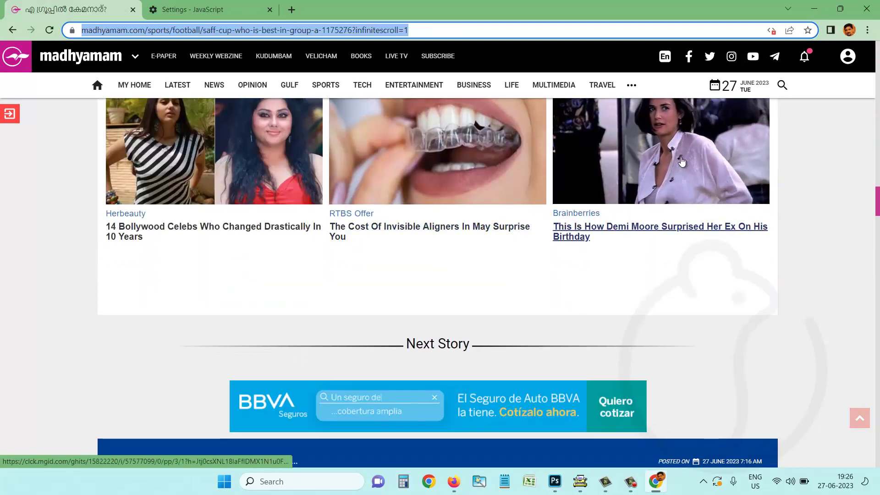
pyautogui.scroll(-15, 458, 220)
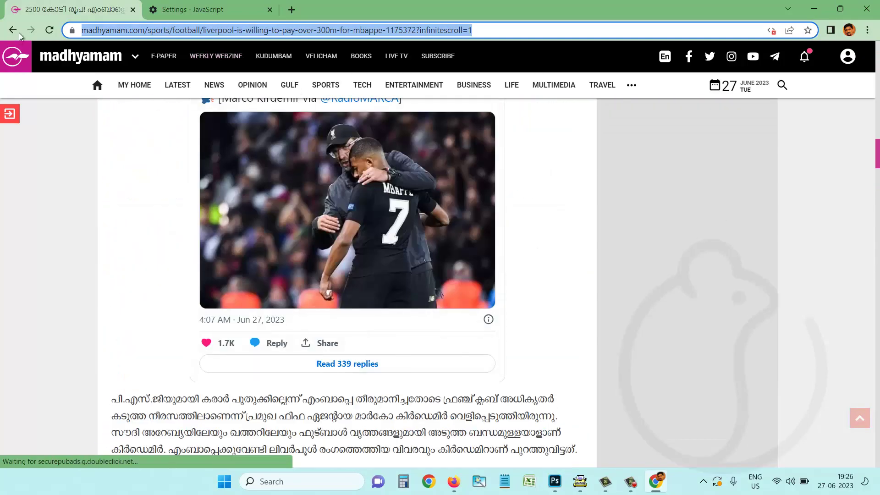
# - Reload the article twice and scroll to confirm icons now show as plain text
pyautogui.click(48, 31)
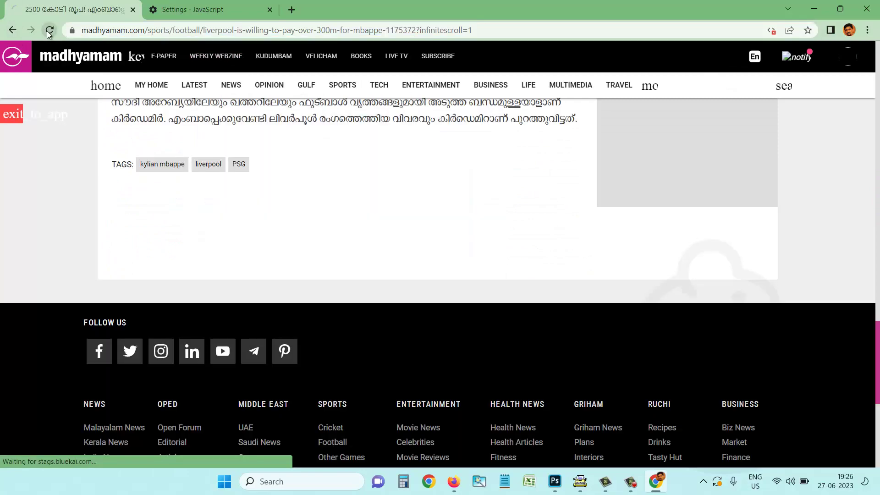
pyautogui.click(48, 31)
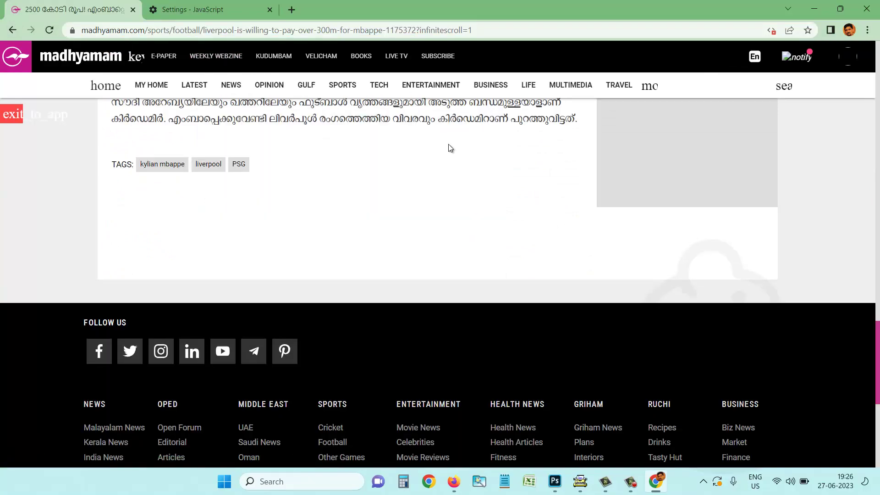
pyautogui.scroll(20, 518, 250)
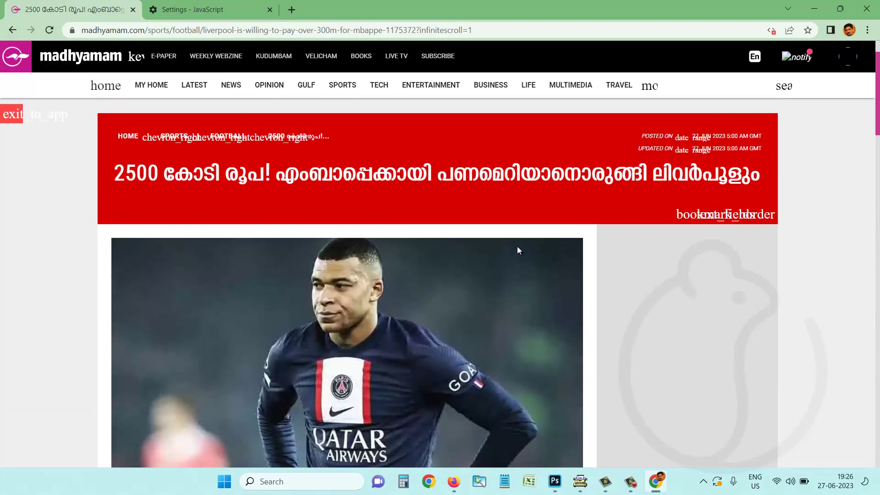
pyautogui.scroll(1, 460, 252)
pyautogui.scroll(-15, 279, 323)
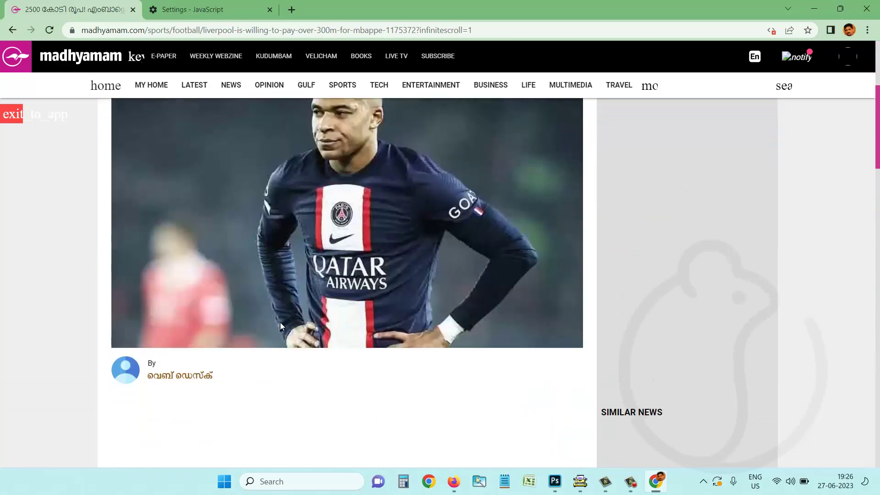
pyautogui.scroll(-10, 278, 323)
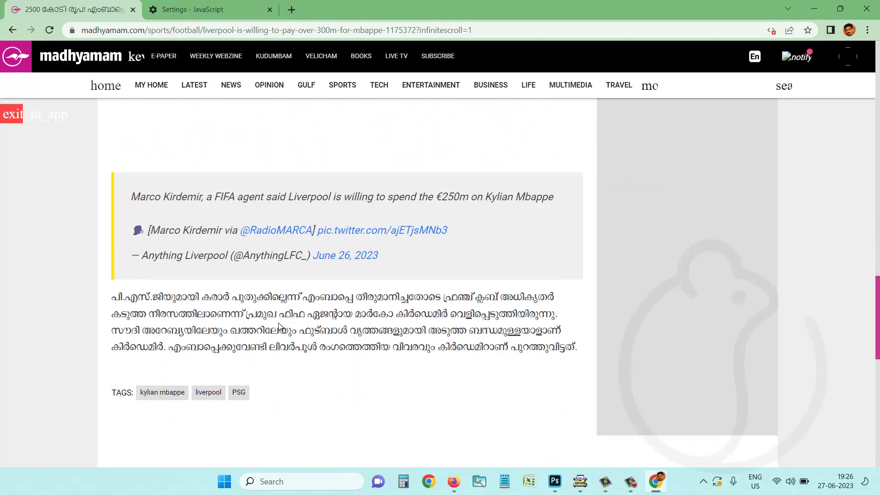
pyautogui.scroll(13, 279, 322)
pyautogui.scroll(5, 281, 324)
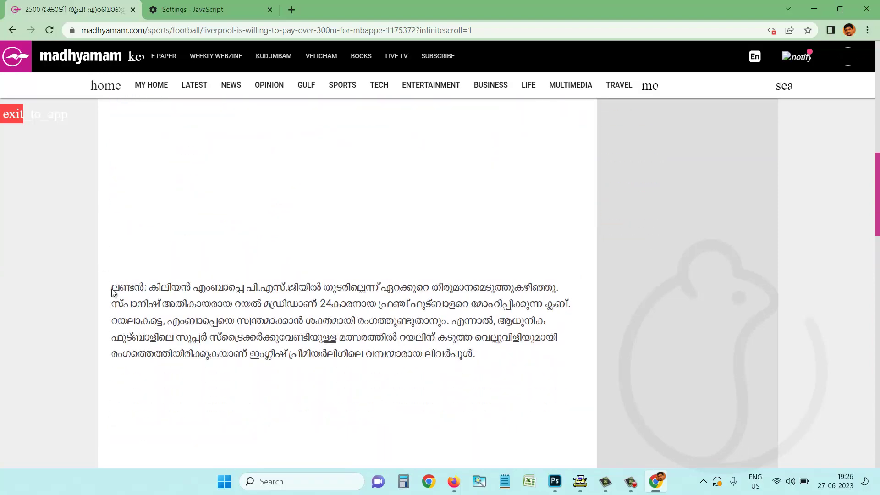
# - Select the Malayalam paragraphs from the opening one to the one below the tweet, and copy them
pyautogui.tripleClick(129, 304)
pyautogui.scroll(-12, 239, 343)
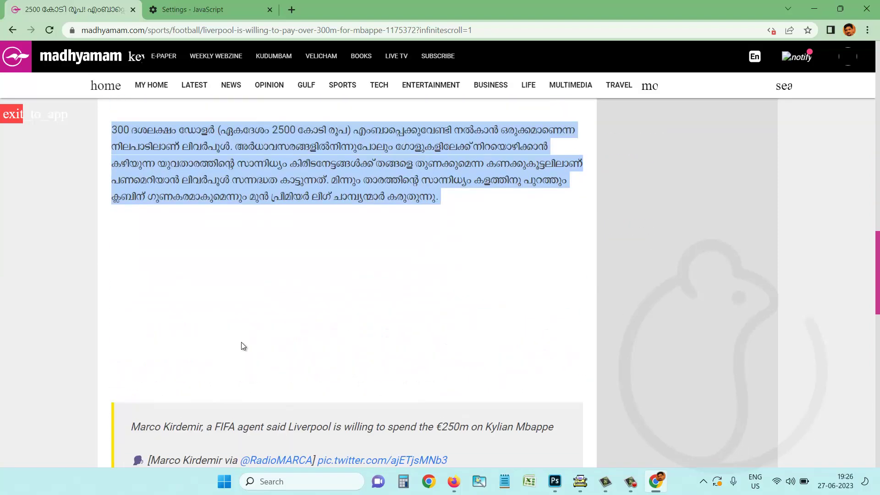
pyautogui.scroll(-2, 265, 338)
pyautogui.moveTo(266, 338); pyautogui.dragTo(580, 294)
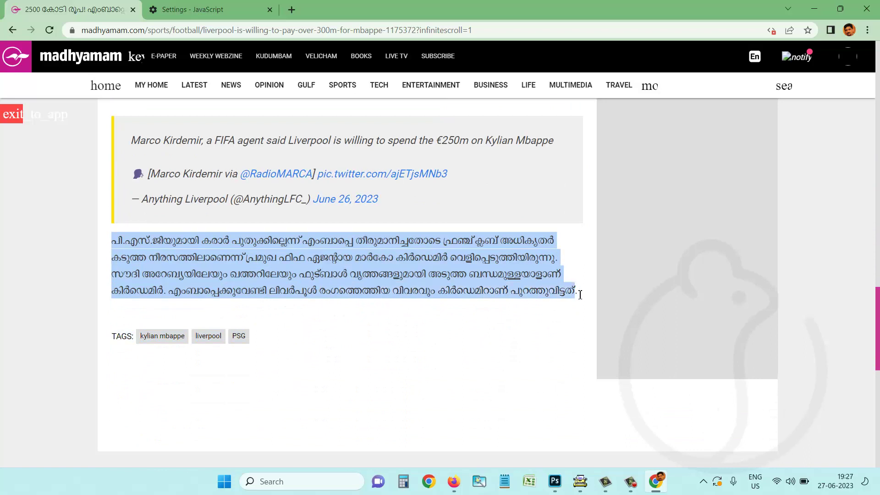
pyautogui.rightClick(407, 259)
pyautogui.click(436, 271)
# - Paste the article text into a new Notepad window, maximize it, then close without saving
pyautogui.click(505, 481)
pyautogui.moveTo(584, 234); pyautogui.dragTo(361, 63)
pyautogui.rightClick(203, 107)
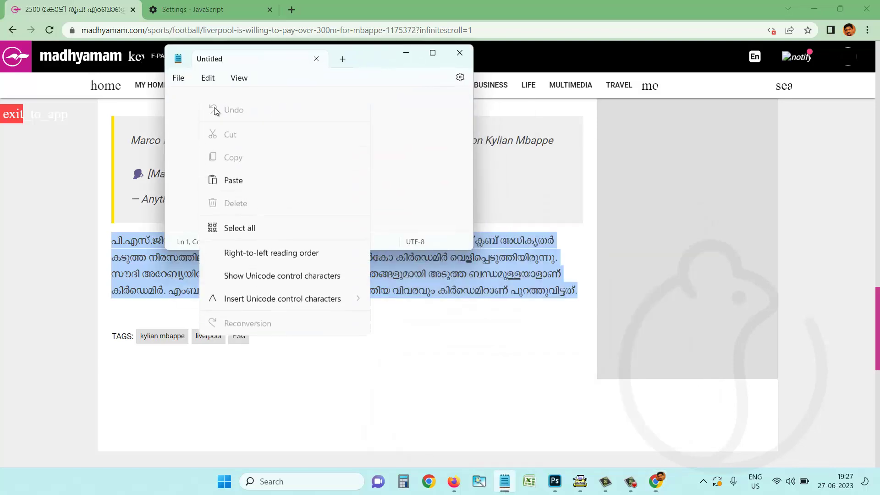
pyautogui.click(234, 183)
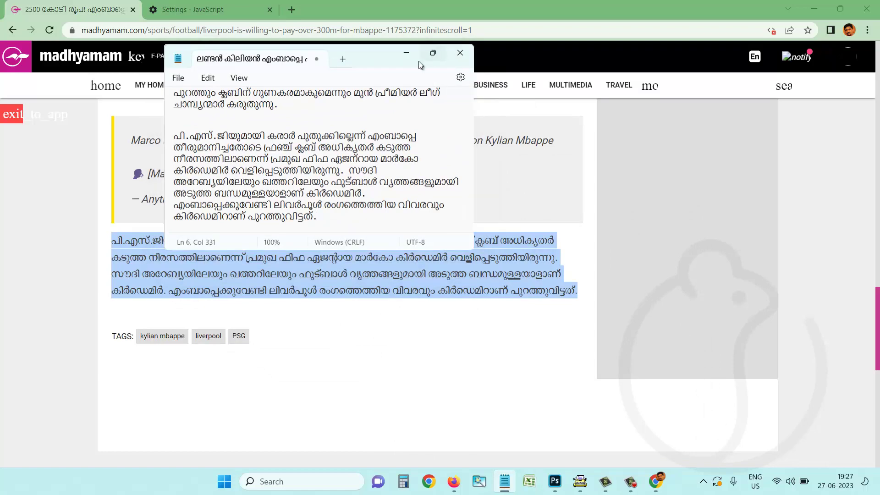
pyautogui.click(432, 53)
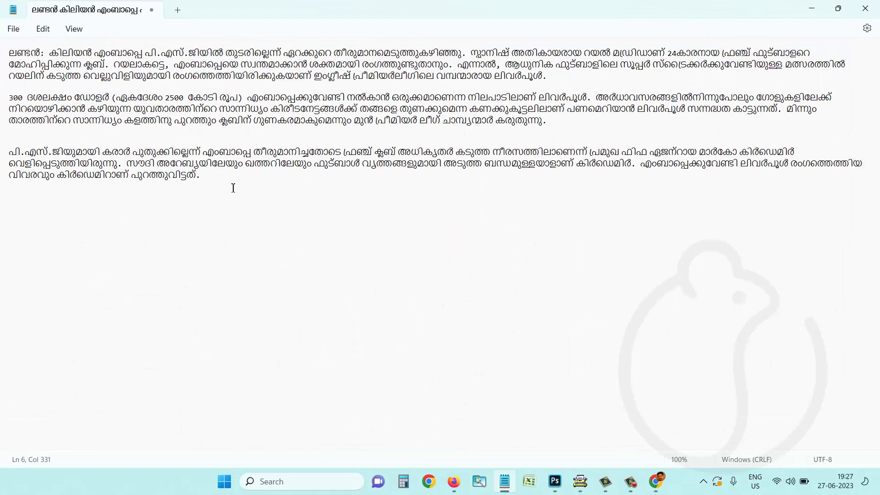
pyautogui.click(865, 8)
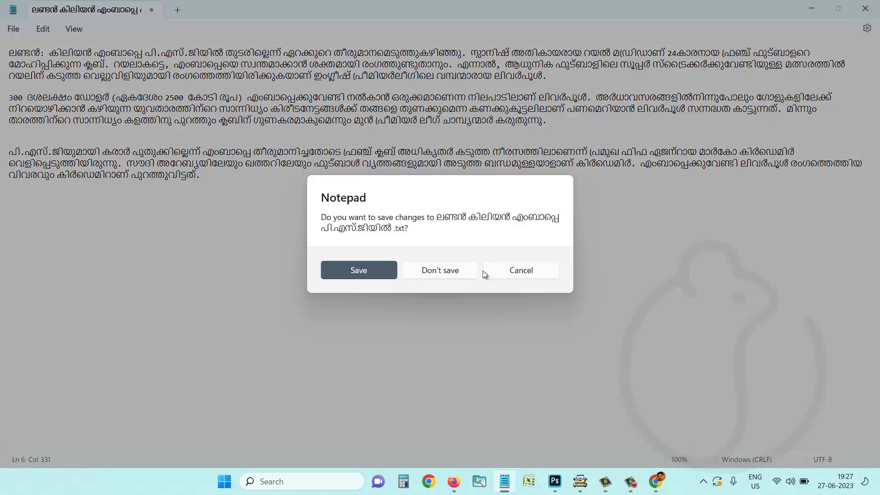
pyautogui.click(426, 274)
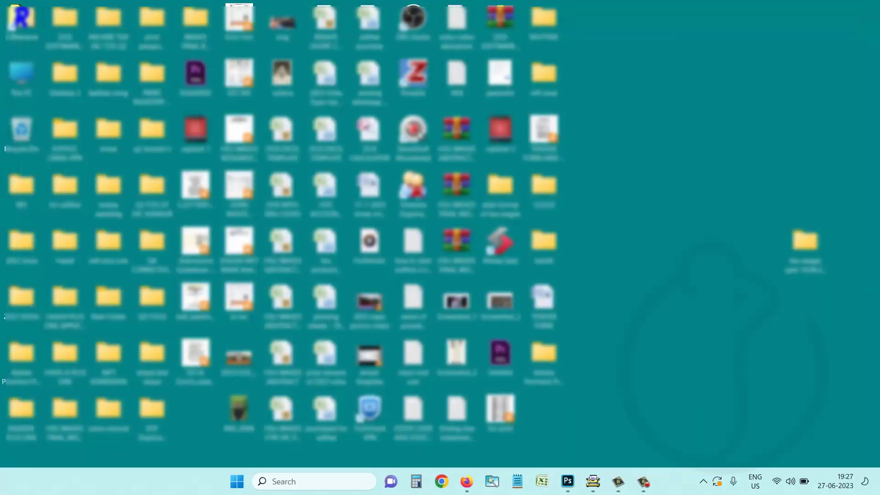
# - Switch to Firefox and replace the Mashable page's address with about:config
pyautogui.click(467, 481)
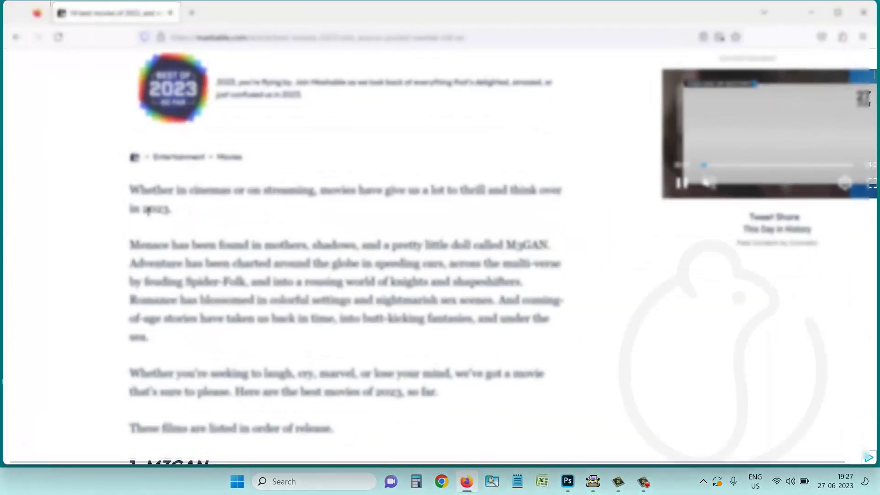
pyautogui.scroll(5, 519, 151)
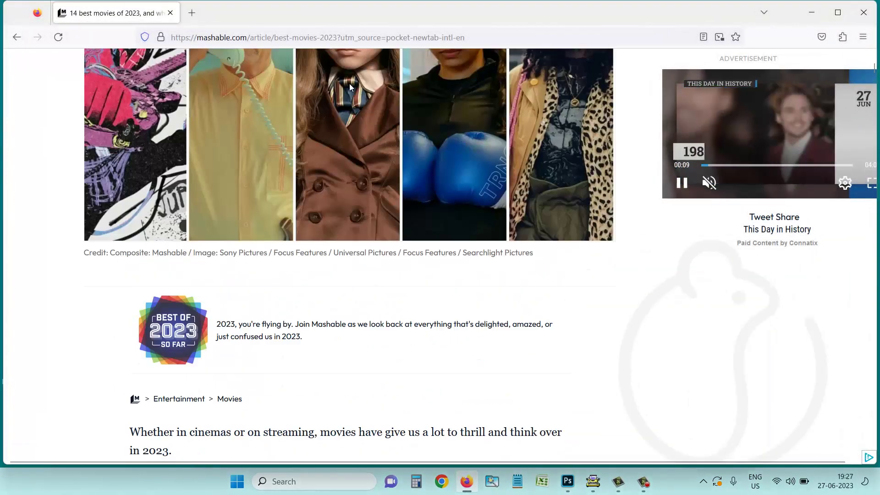
pyautogui.scroll(3, 803, 145)
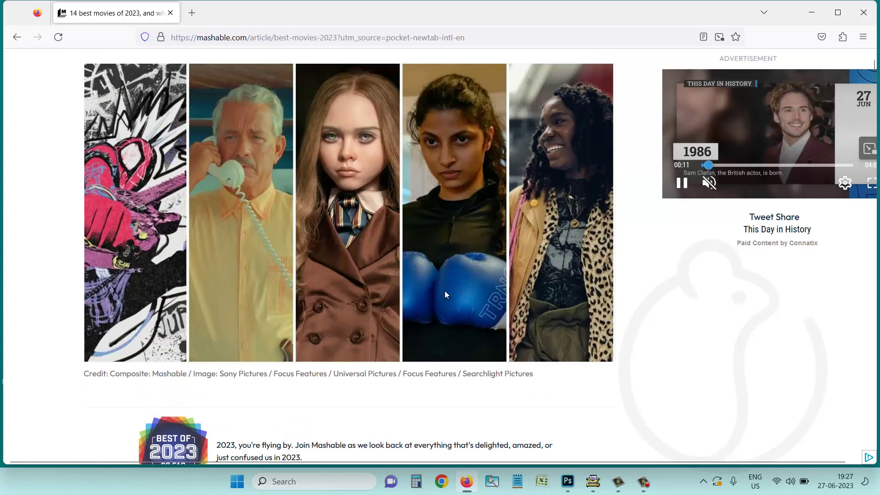
pyautogui.scroll(4, 394, 267)
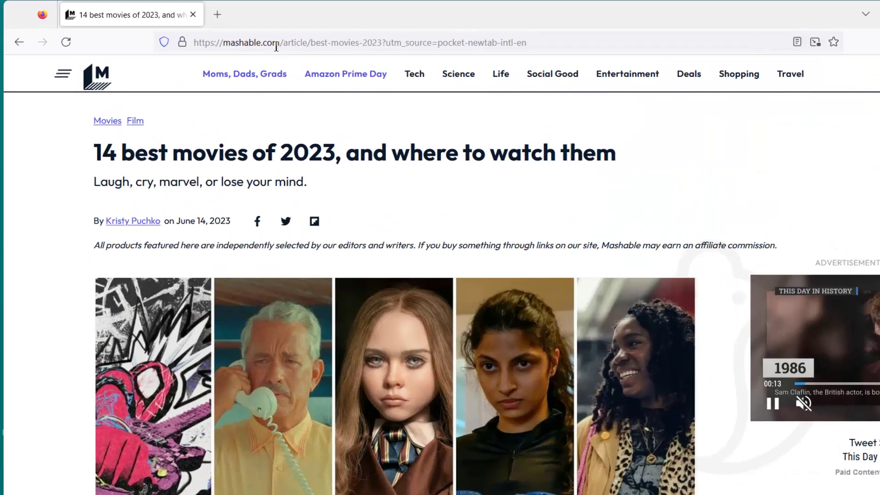
pyautogui.click(243, 38)
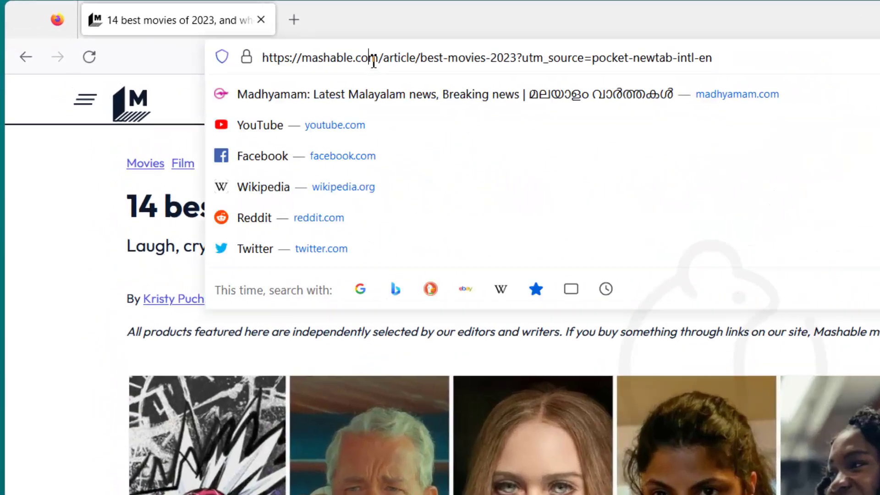
pyautogui.click(373, 62)
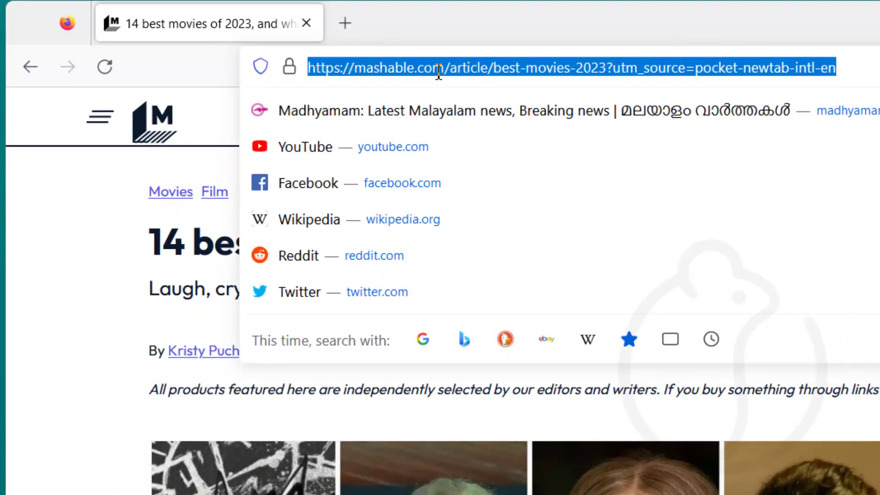
pyautogui.write('about')
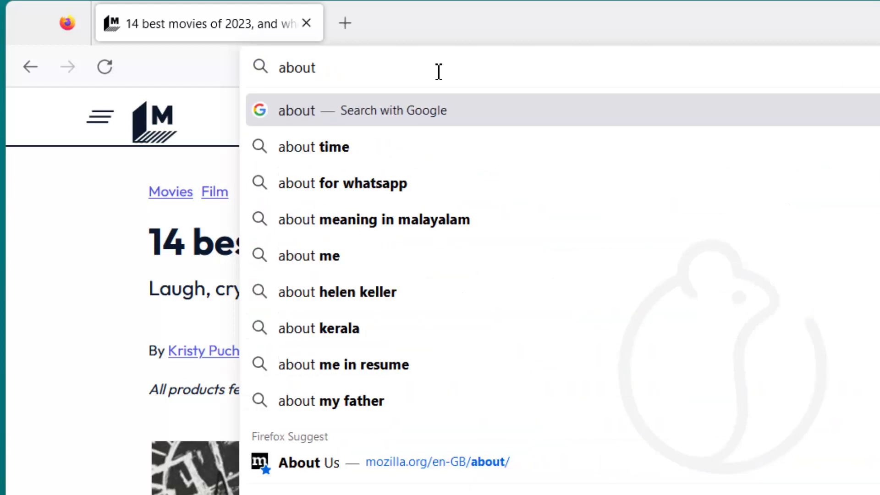
pyautogui.write(':')
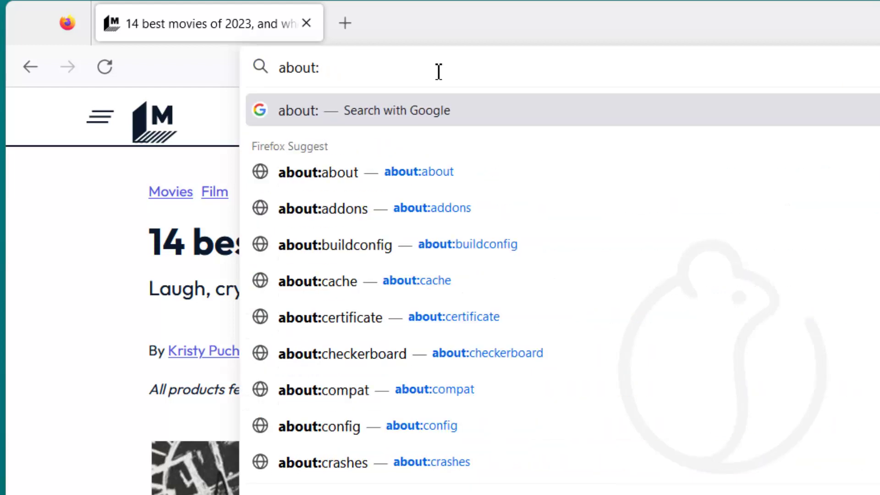
pyautogui.write('config')
pyautogui.press('Return')
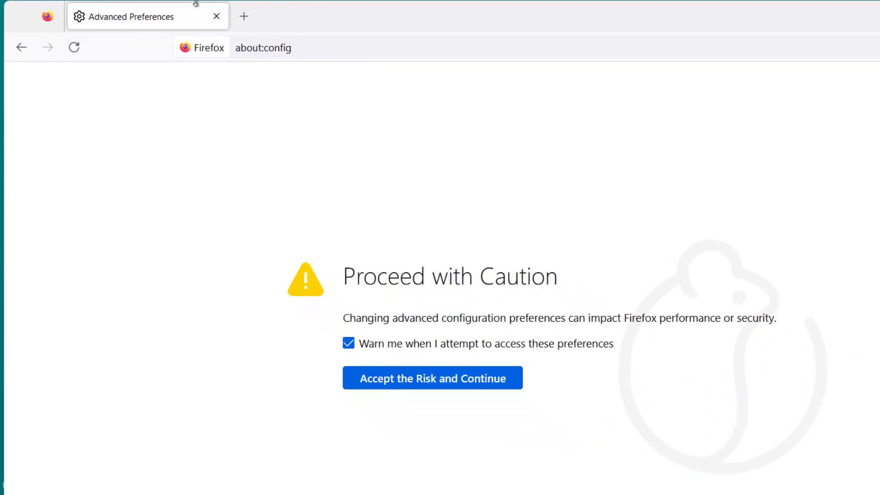
# - Accept the risk warning, filter preferences for 'java', and toggle javascript.enabled to false
pyautogui.click(426, 381)
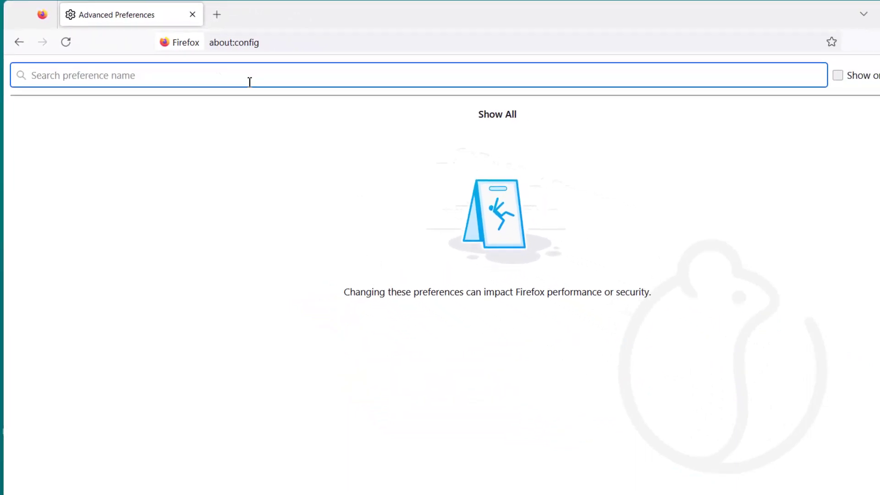
pyautogui.write('javascript.')
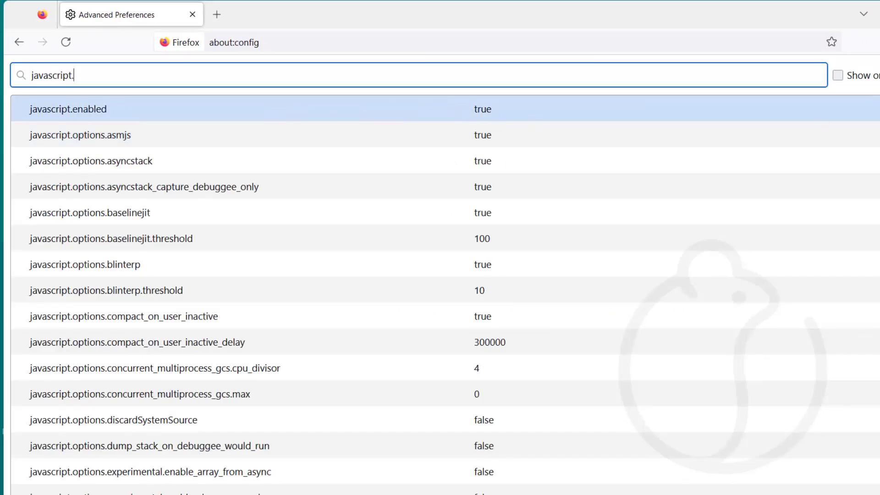
pyautogui.doubleClick(478, 109)
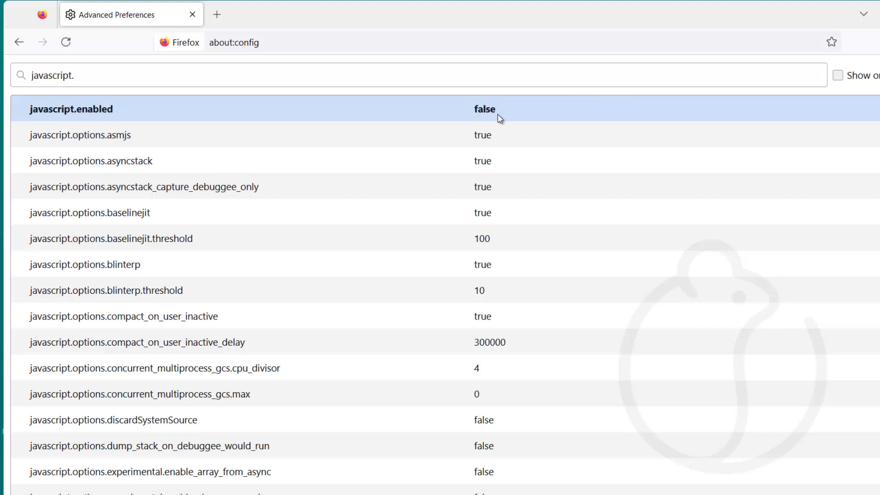